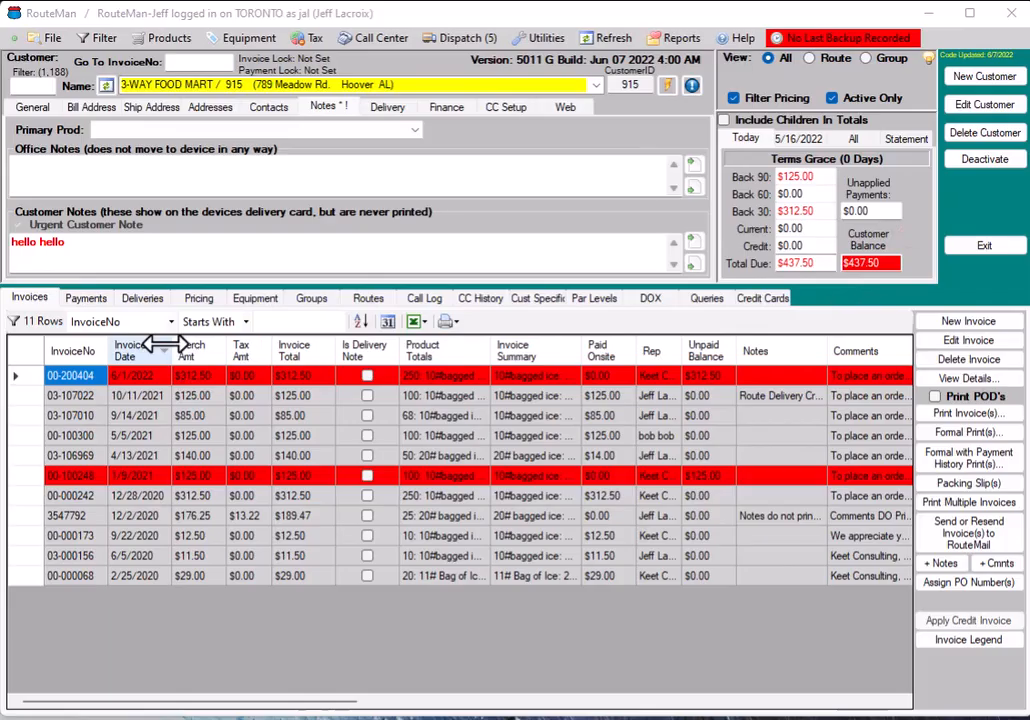
# Save a new check payment for this customer with check number 999 and a payment total of $400.
pyautogui.click(87, 298)
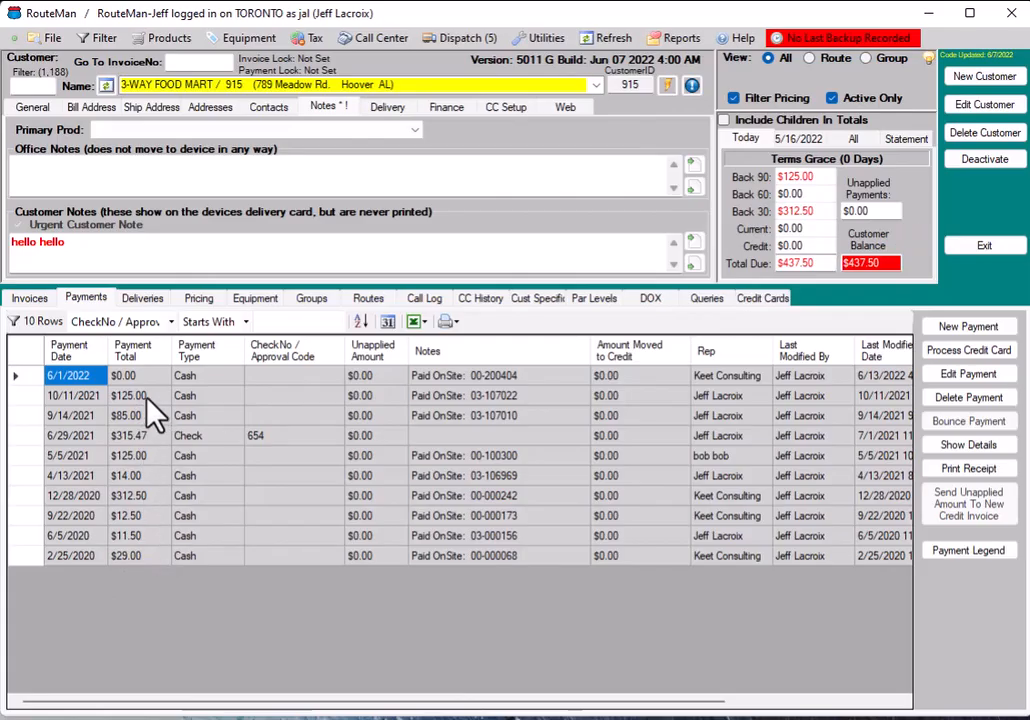
pyautogui.click(975, 330)
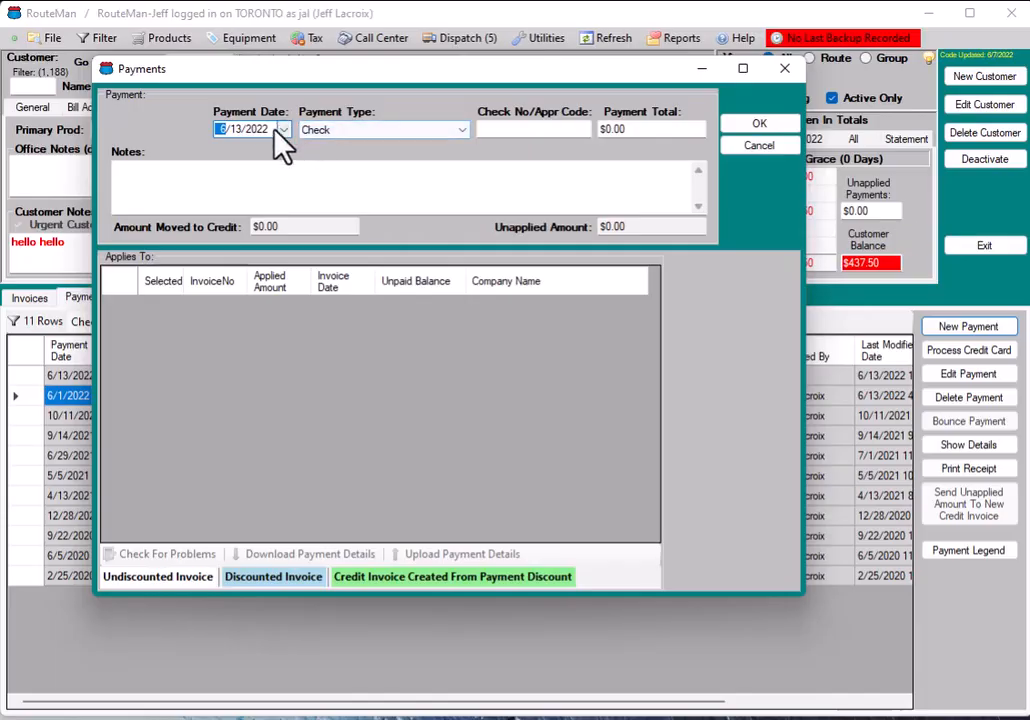
pyautogui.click(461, 130)
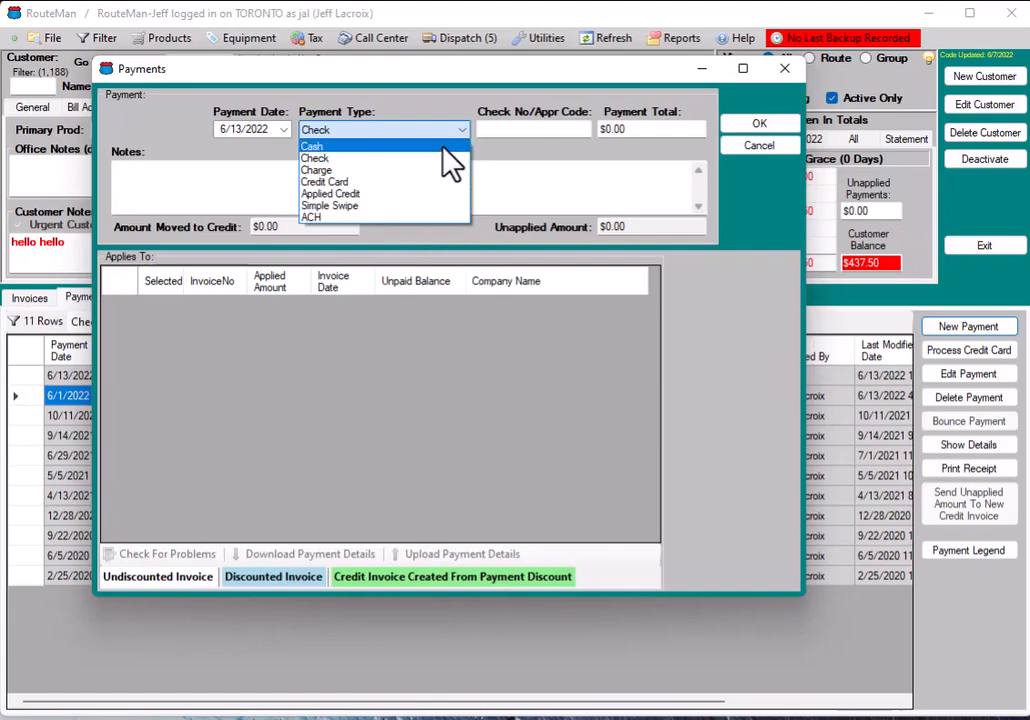
pyautogui.click(522, 132)
pyautogui.click(520, 130)
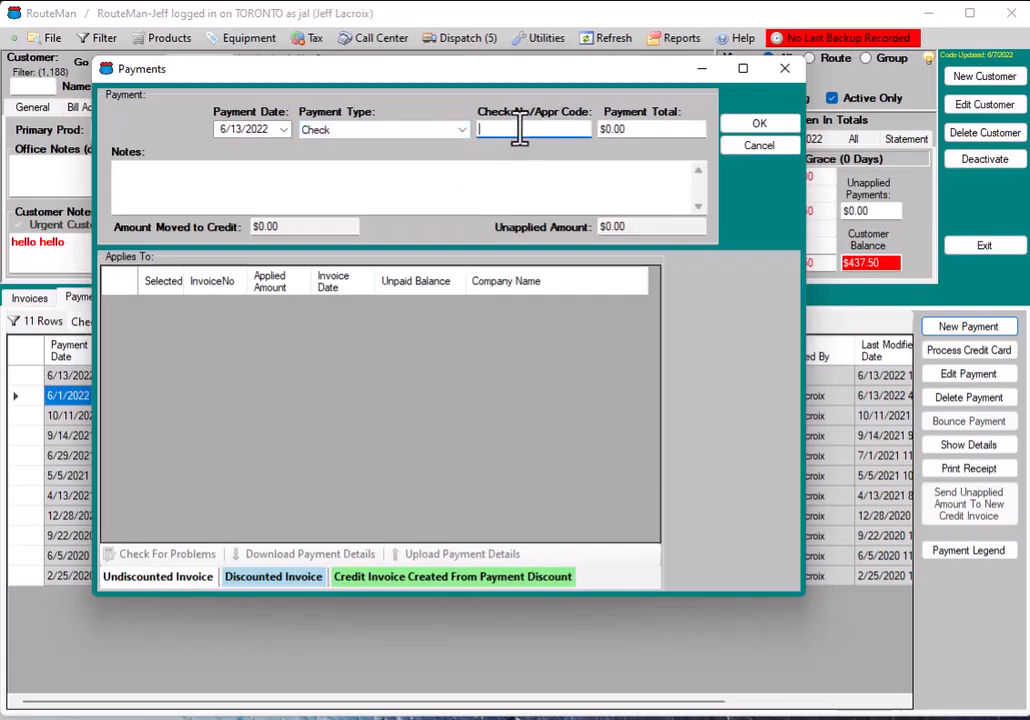
pyautogui.write('999')
pyautogui.click(628, 130)
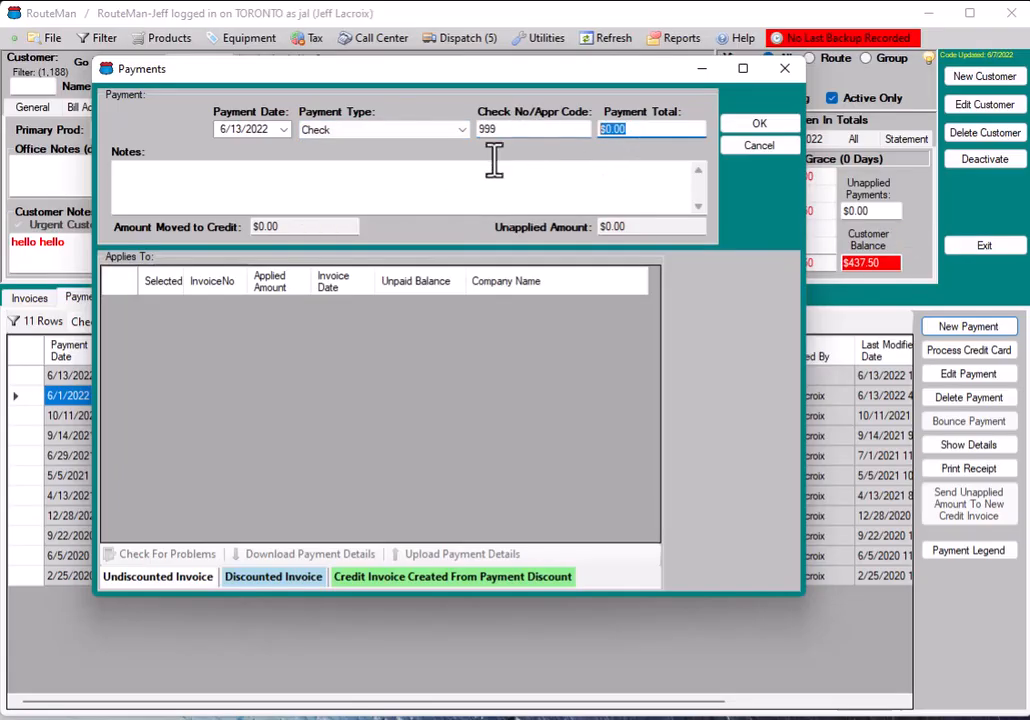
pyautogui.write('400')
pyautogui.click(533, 191)
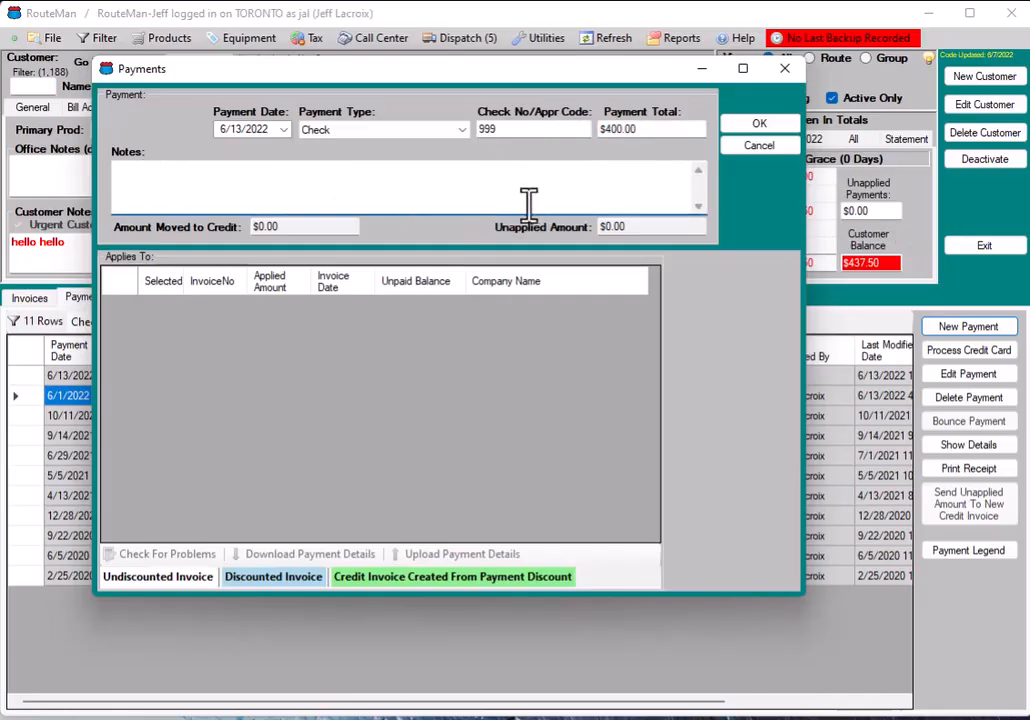
pyautogui.click(741, 127)
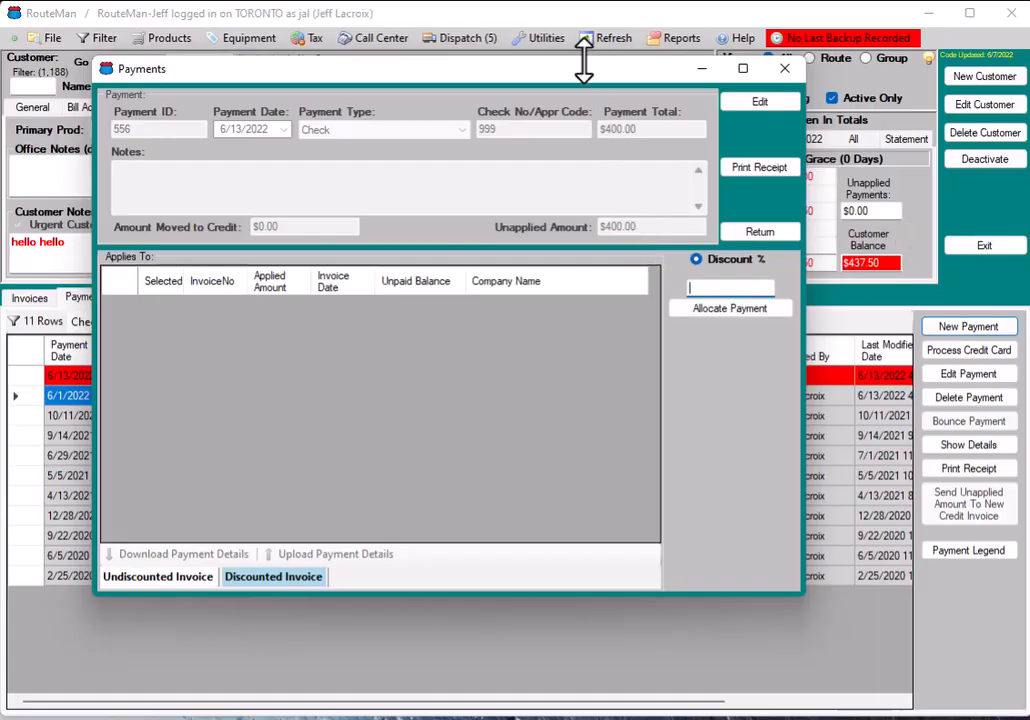
# Start allocating the saved $400 check payment to the customer's unpaid invoices.
pyautogui.moveTo(587, 68); pyautogui.dragTo(677, 437)
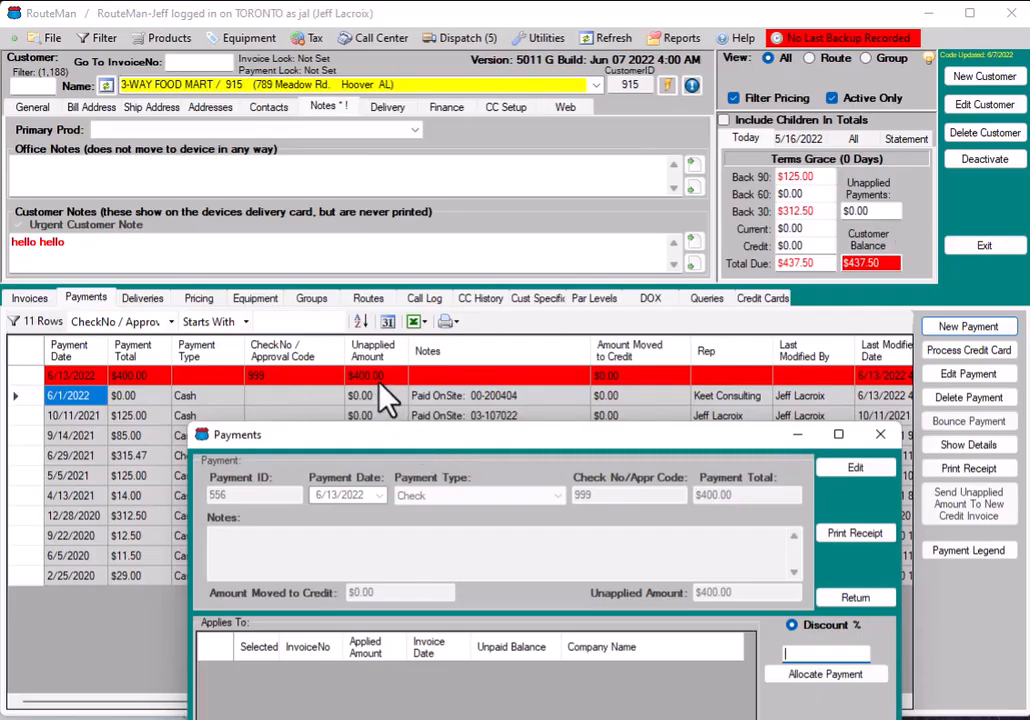
pyautogui.moveTo(490, 439); pyautogui.dragTo(500, 101)
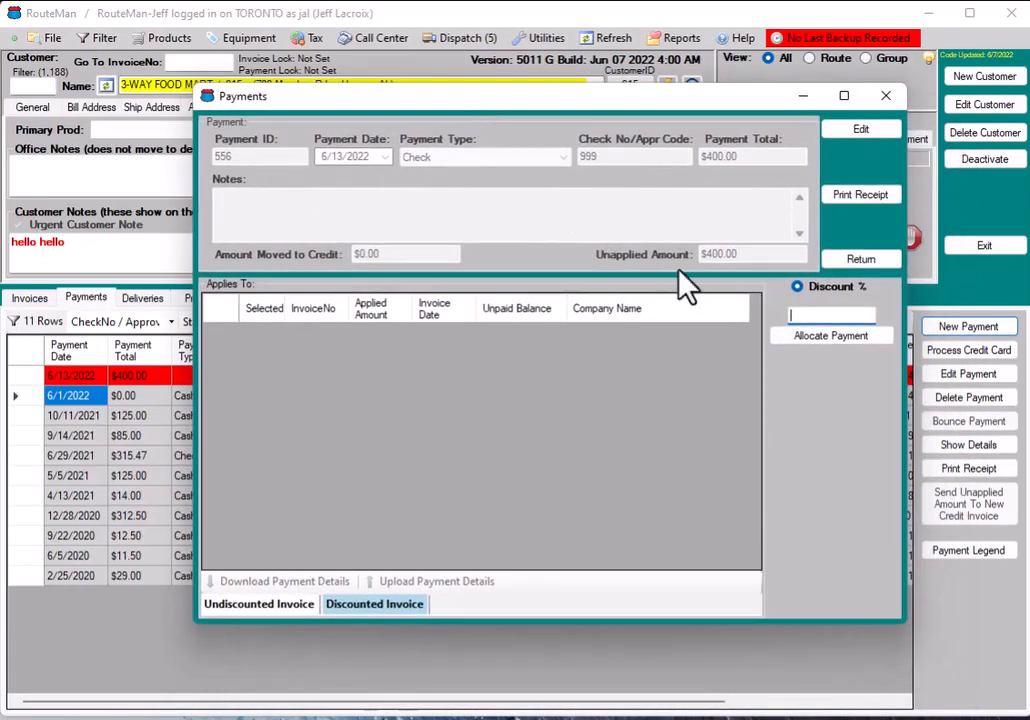
pyautogui.click(830, 336)
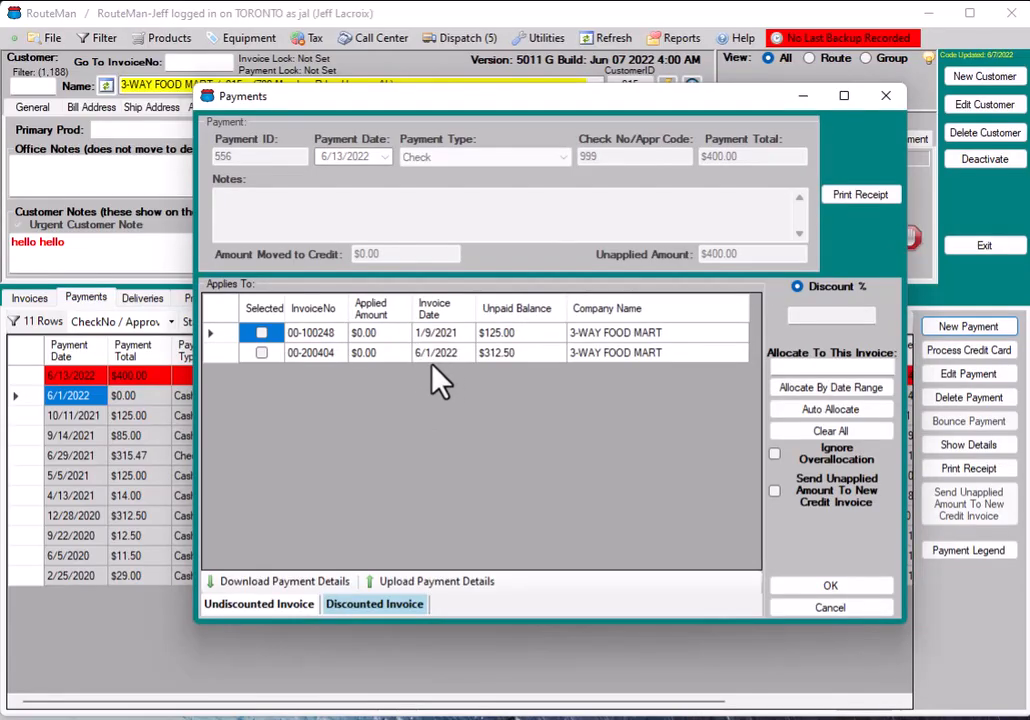
# Try applying the payment manually to the 1/9/2021 and 6/1/2022 invoices, and clear all allocations.
pyautogui.click(262, 335)
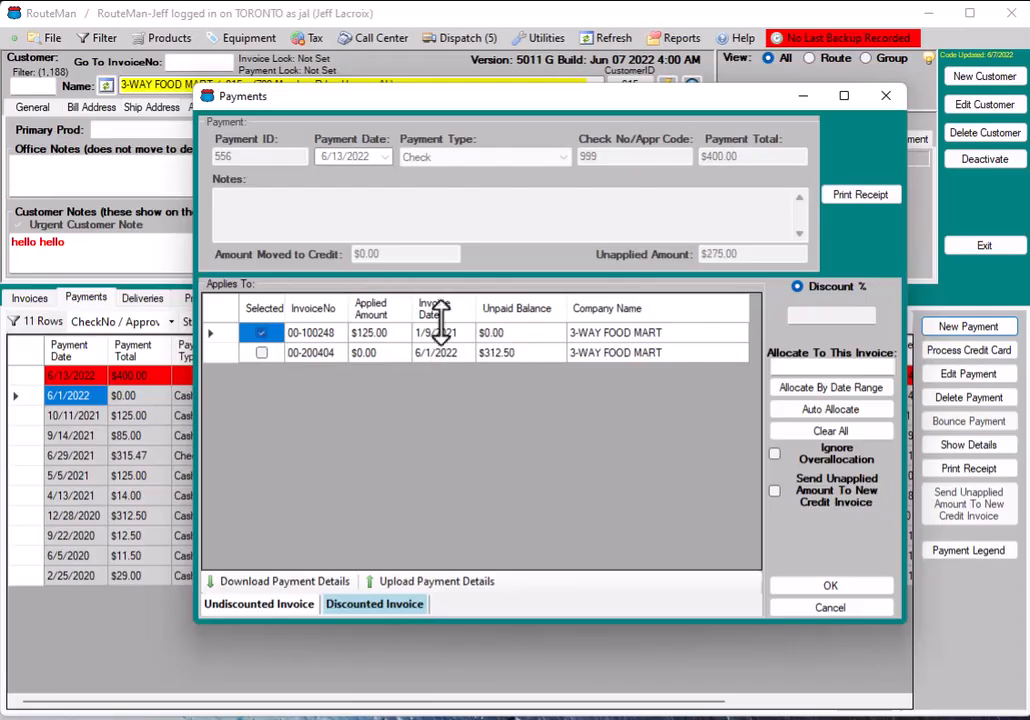
pyautogui.click(262, 335)
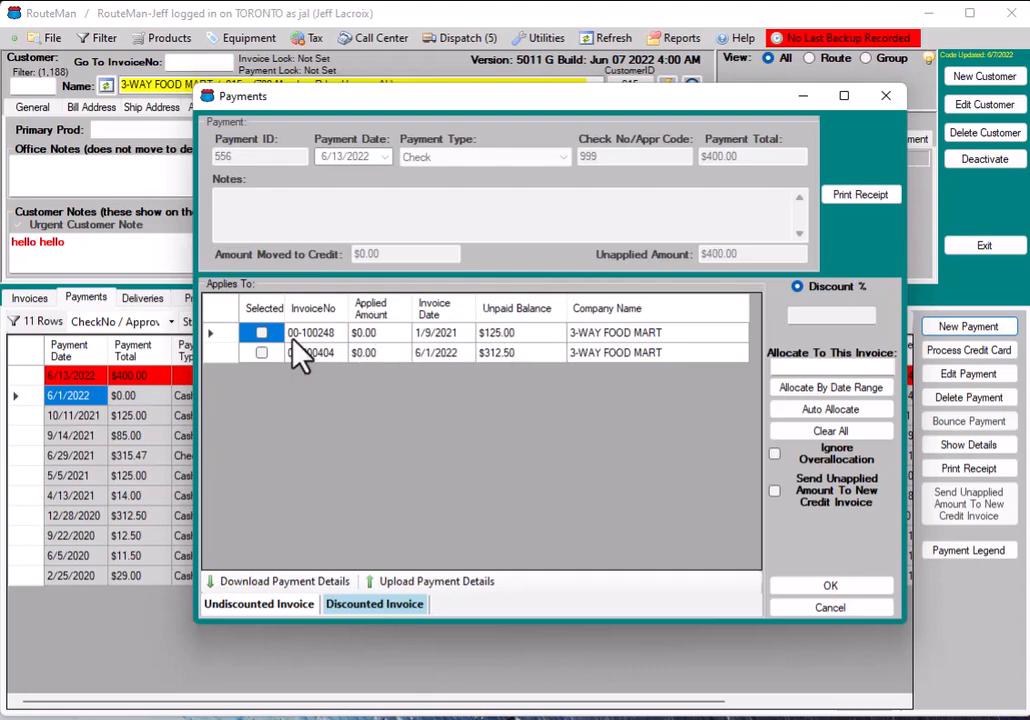
pyautogui.click(262, 334)
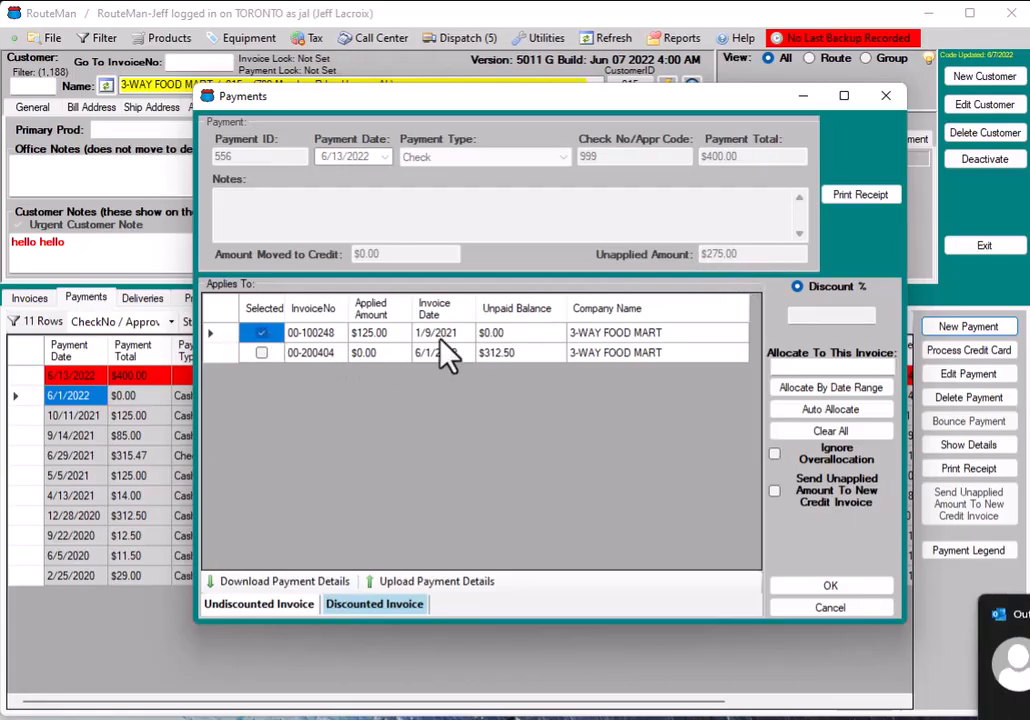
pyautogui.click(261, 354)
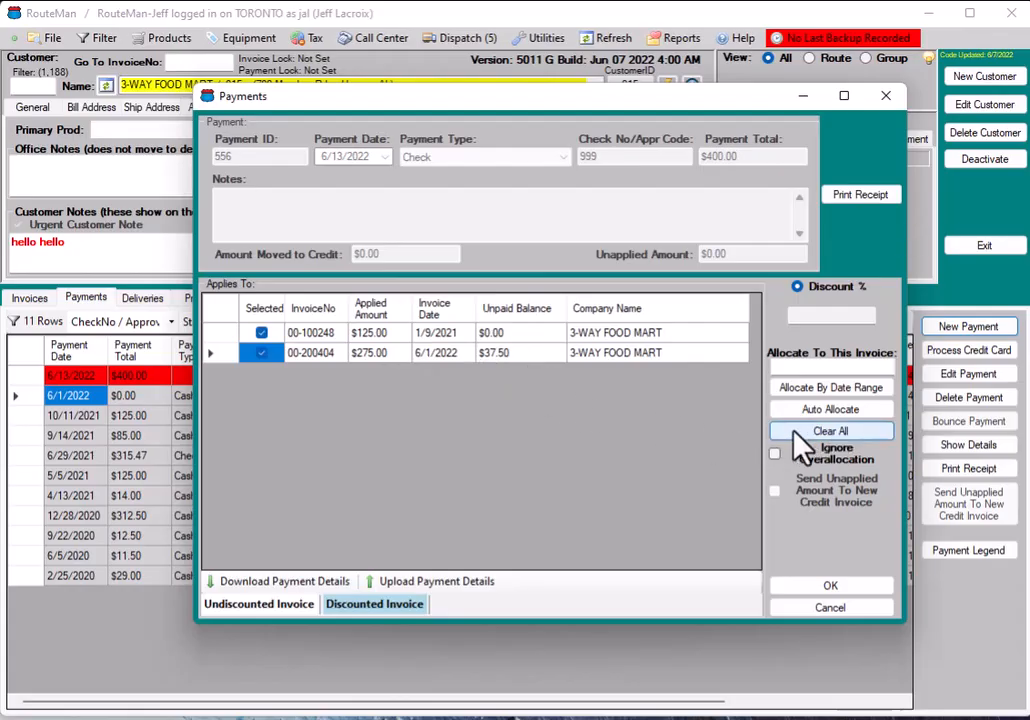
pyautogui.click(828, 434)
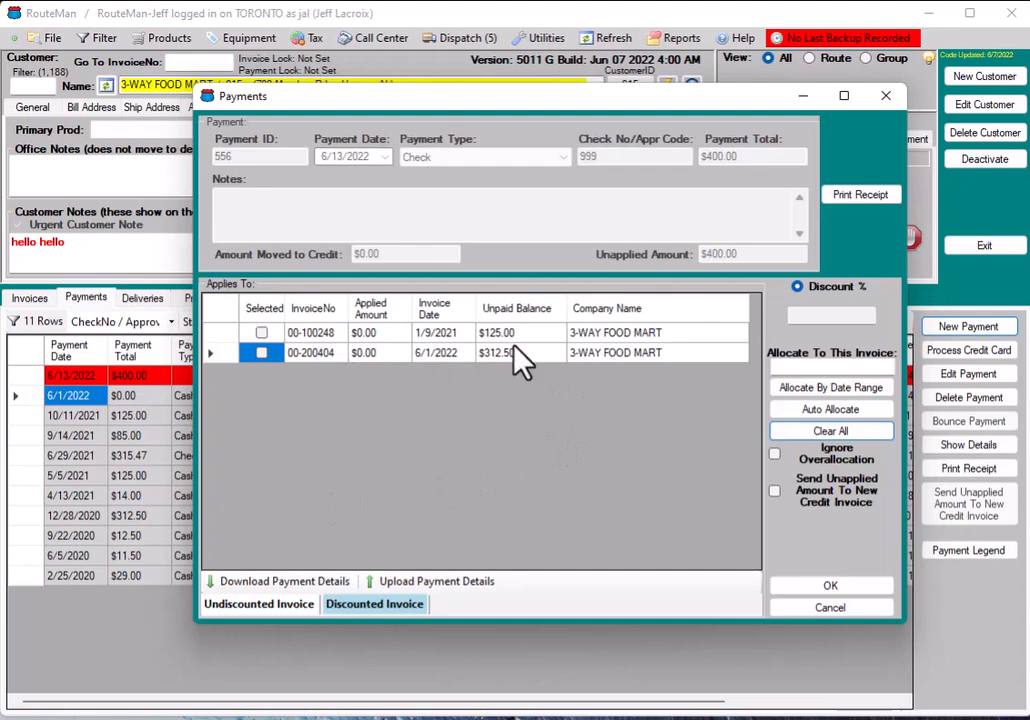
# Try auto-allocating the payment with $200 applied to the 6/1/2022 invoice, and clear all allocations.
pyautogui.click(812, 413)
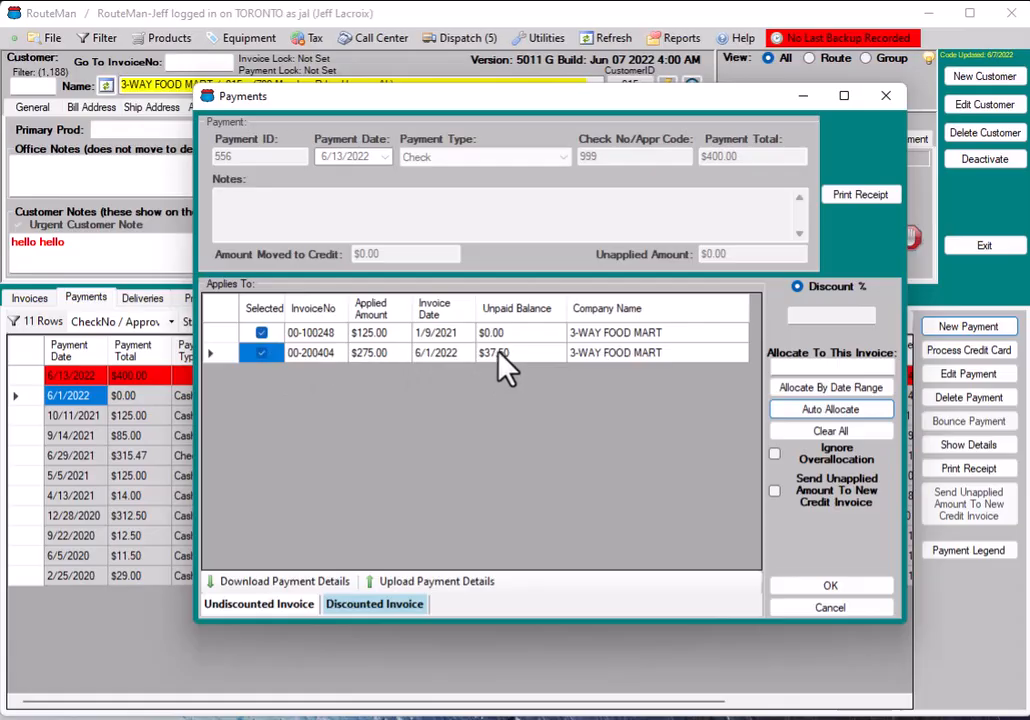
pyautogui.click(830, 586)
pyautogui.click(386, 356)
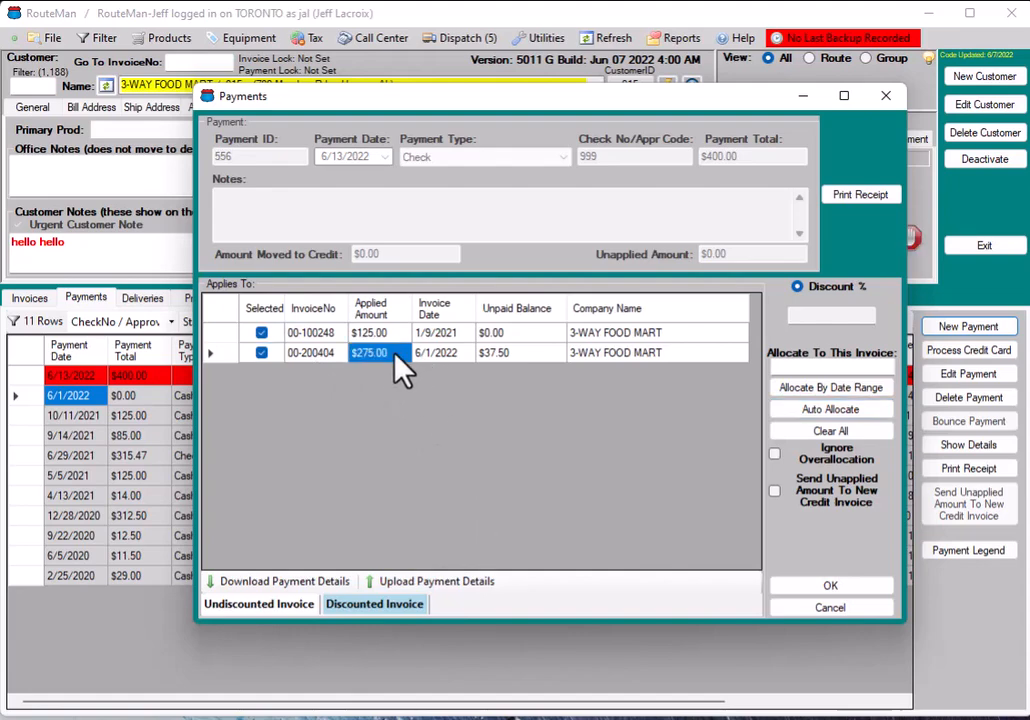
pyautogui.click(385, 353)
pyautogui.write('200')
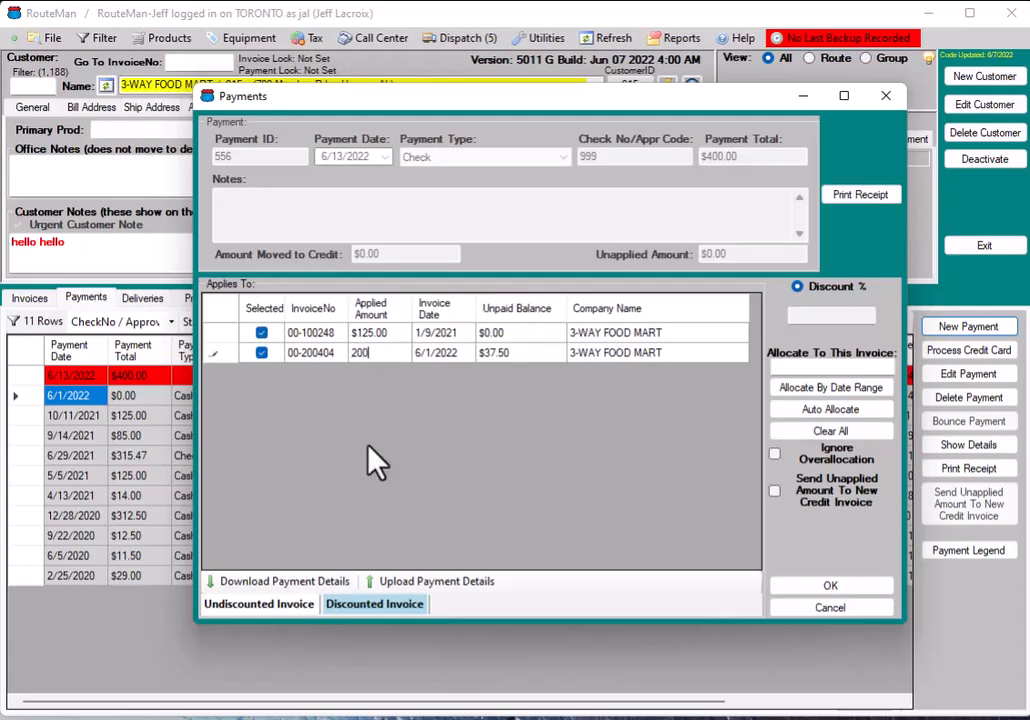
pyautogui.click(455, 356)
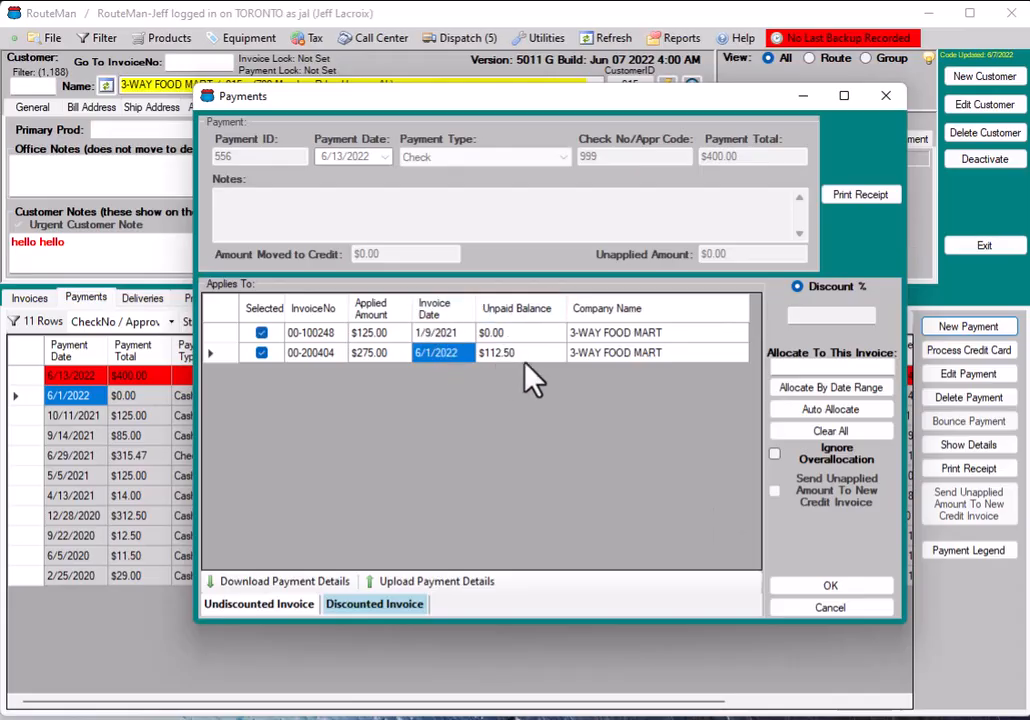
pyautogui.click(838, 432)
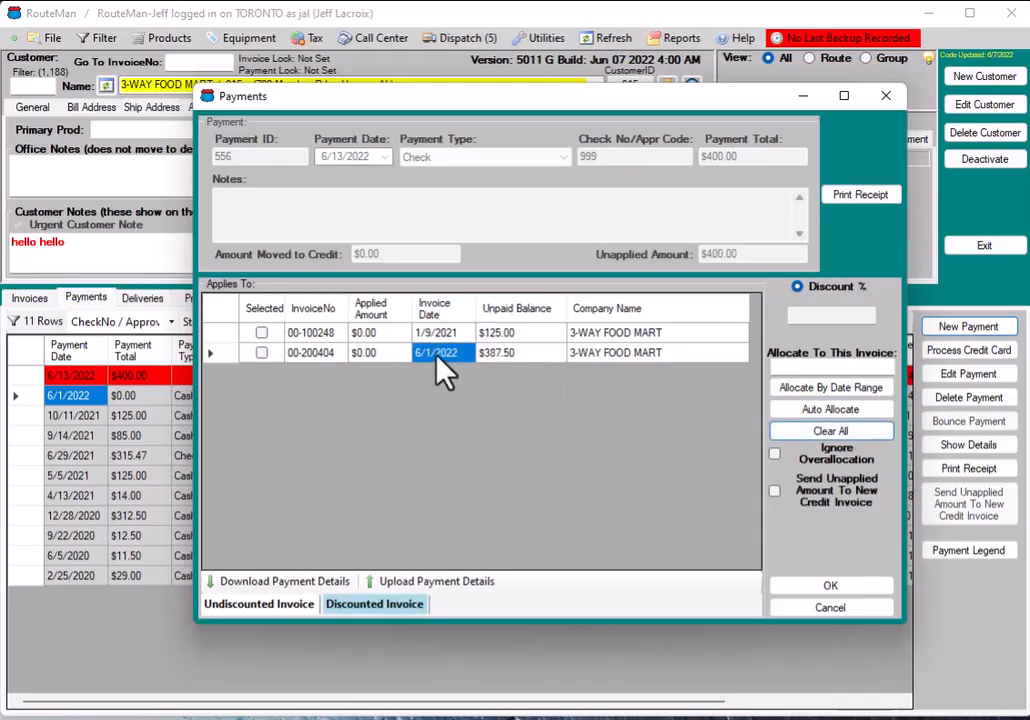
# Auto-allocate the $400 payment across the unpaid invoices, save the allocation and return to the customer's payments.
pyautogui.click(805, 414)
pyautogui.click(826, 588)
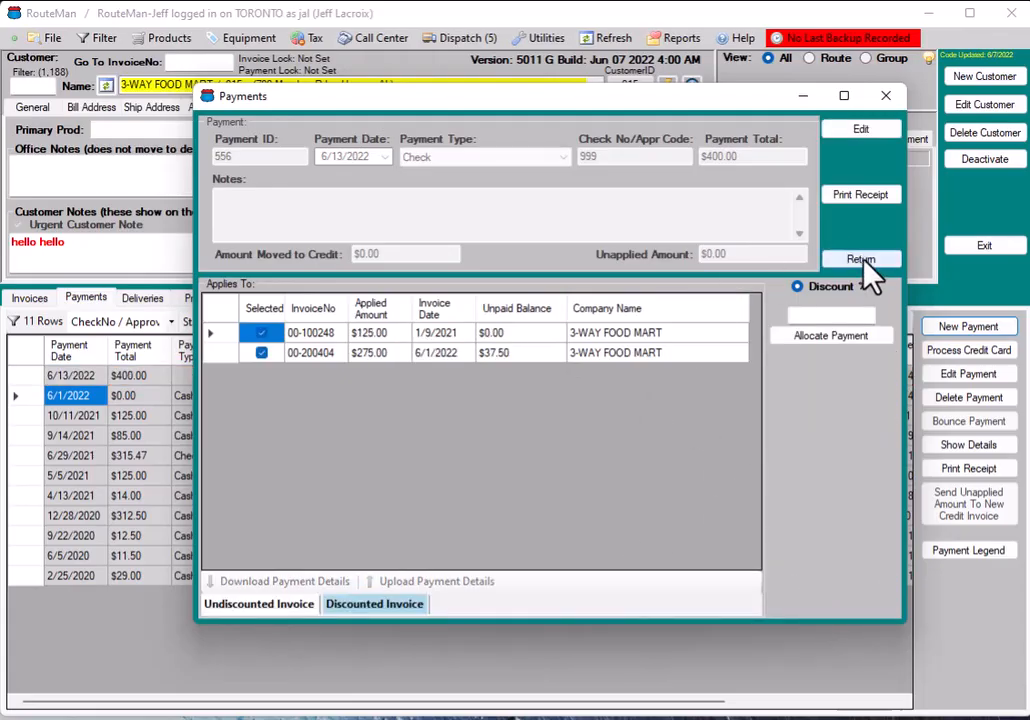
pyautogui.click(862, 261)
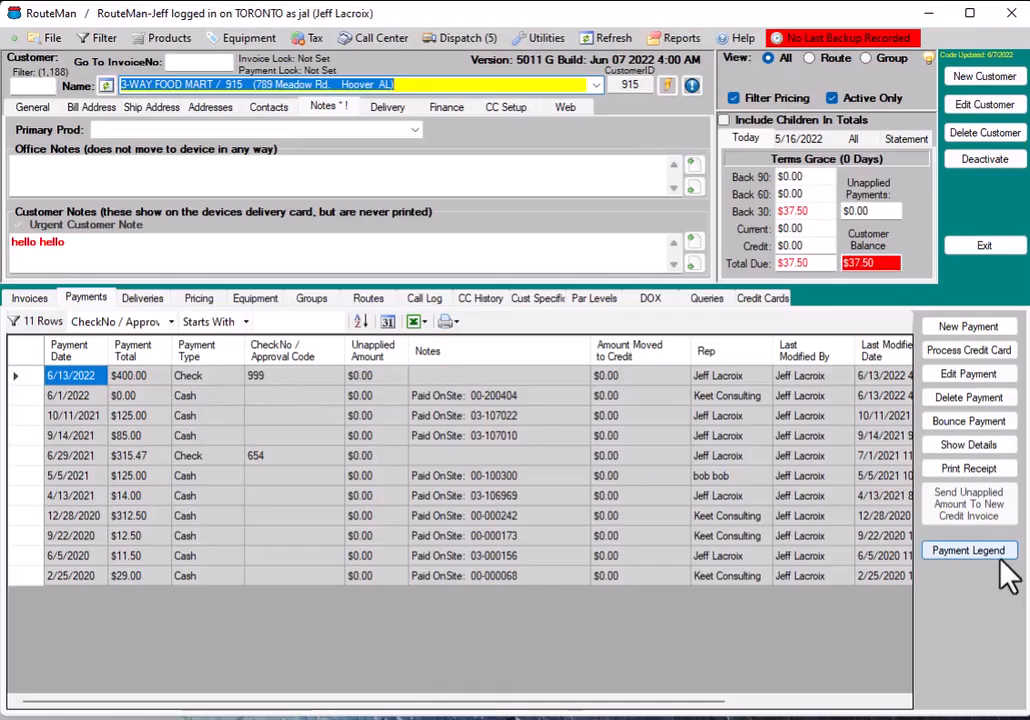
# Review the payment color legend and check the customer's invoices for their unpaid balances.
pyautogui.click(962, 553)
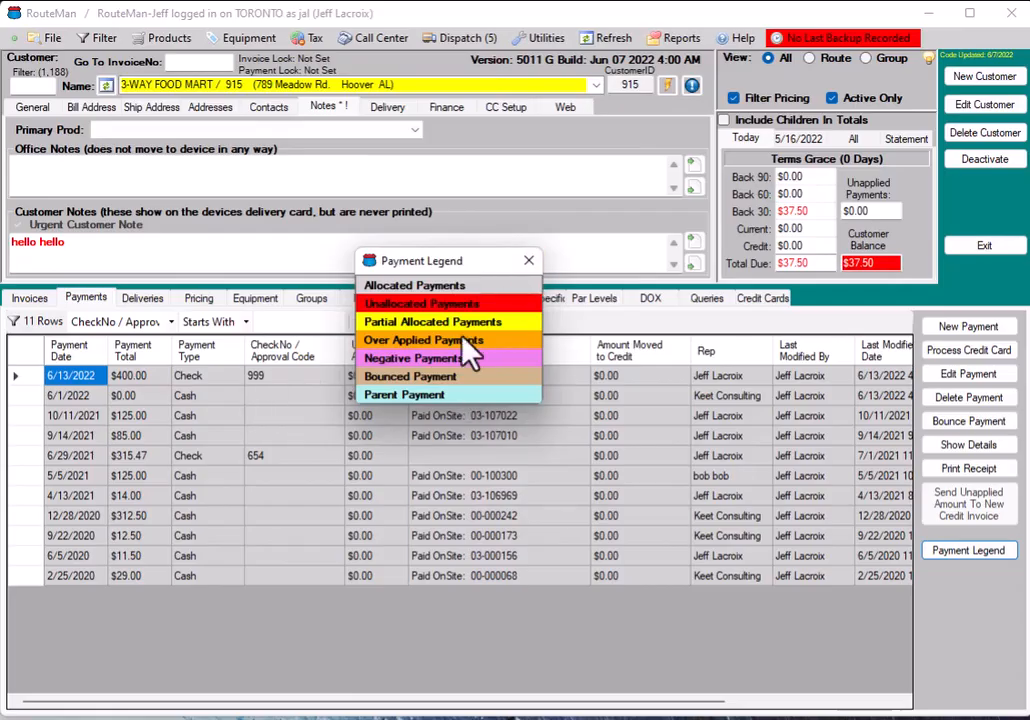
pyautogui.click(528, 262)
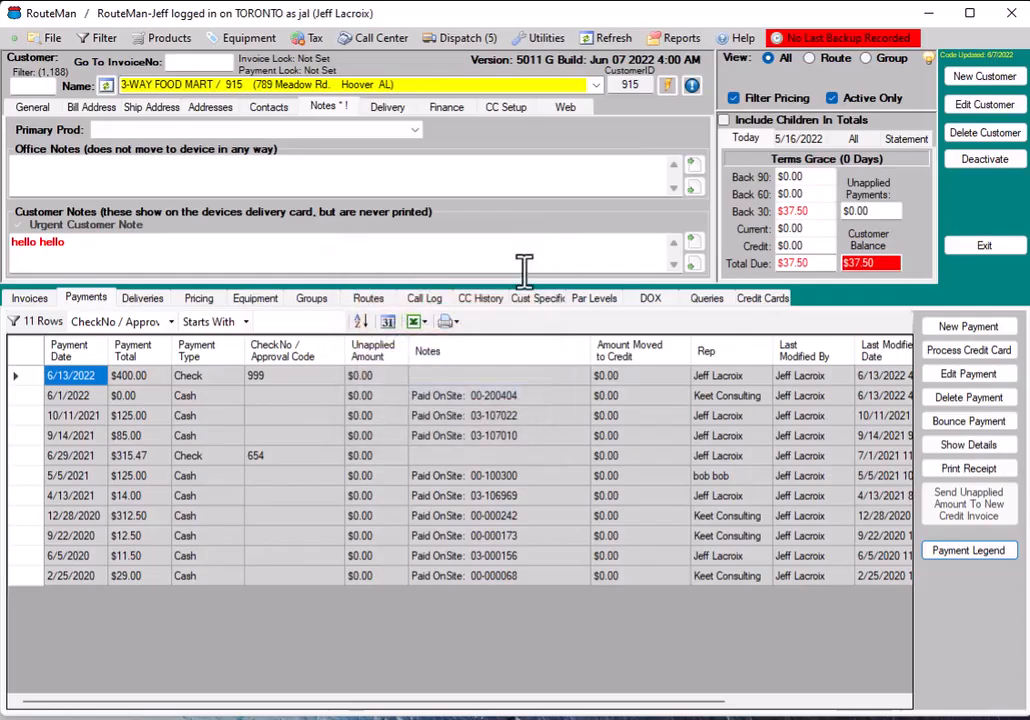
pyautogui.click(30, 300)
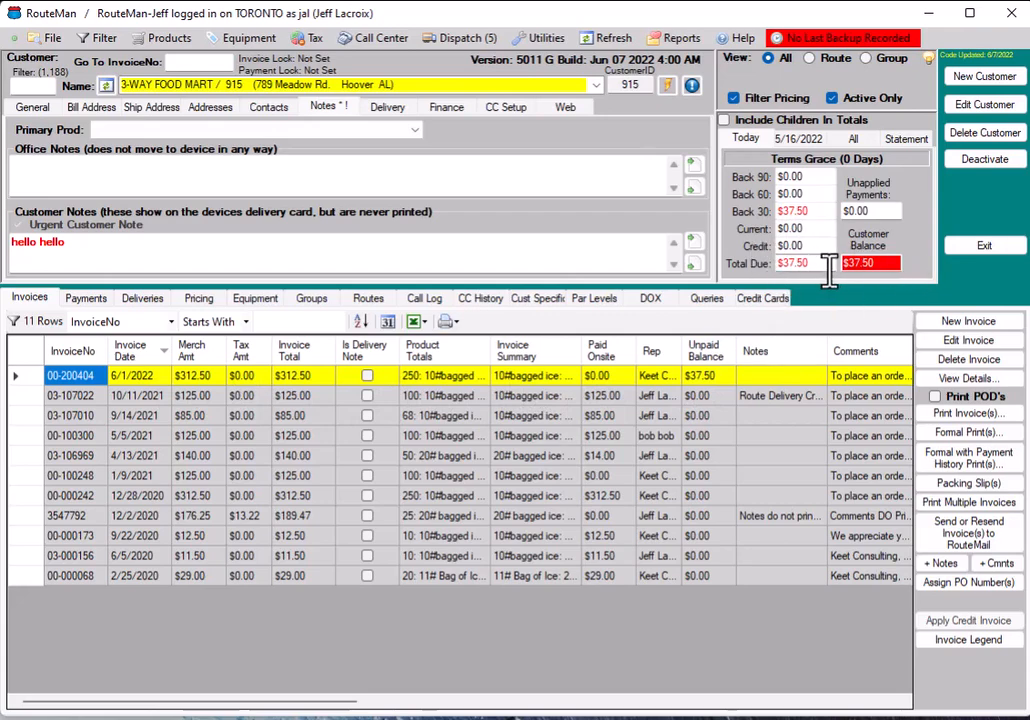
# Try the Credit Card payment type on a new payment, and cancel the payment.
pyautogui.click(92, 299)
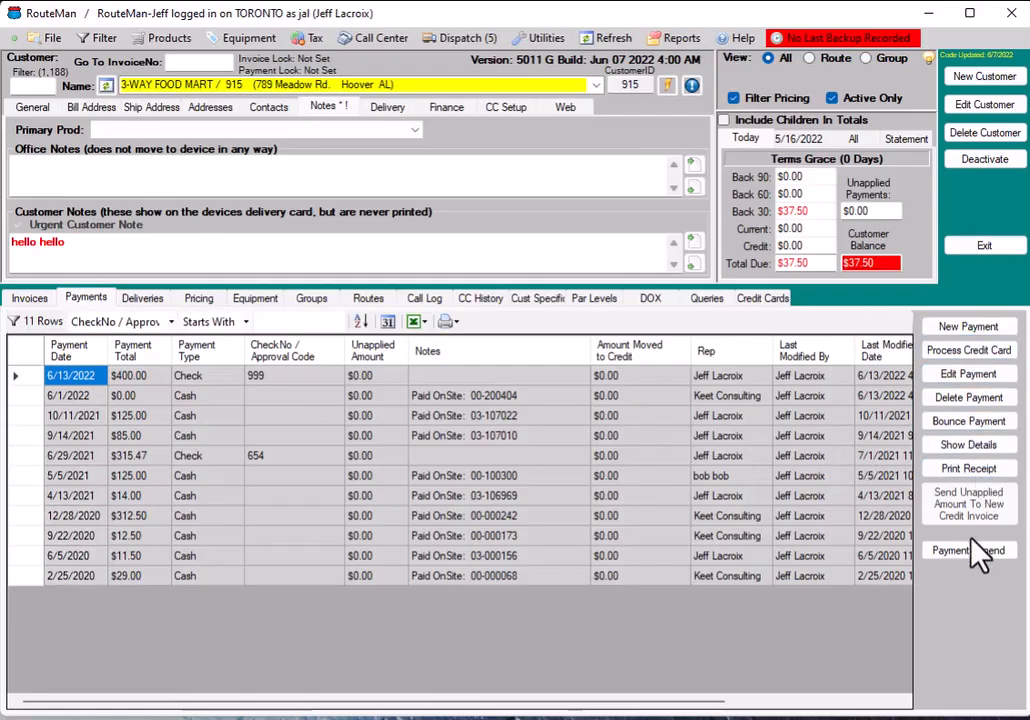
pyautogui.click(958, 336)
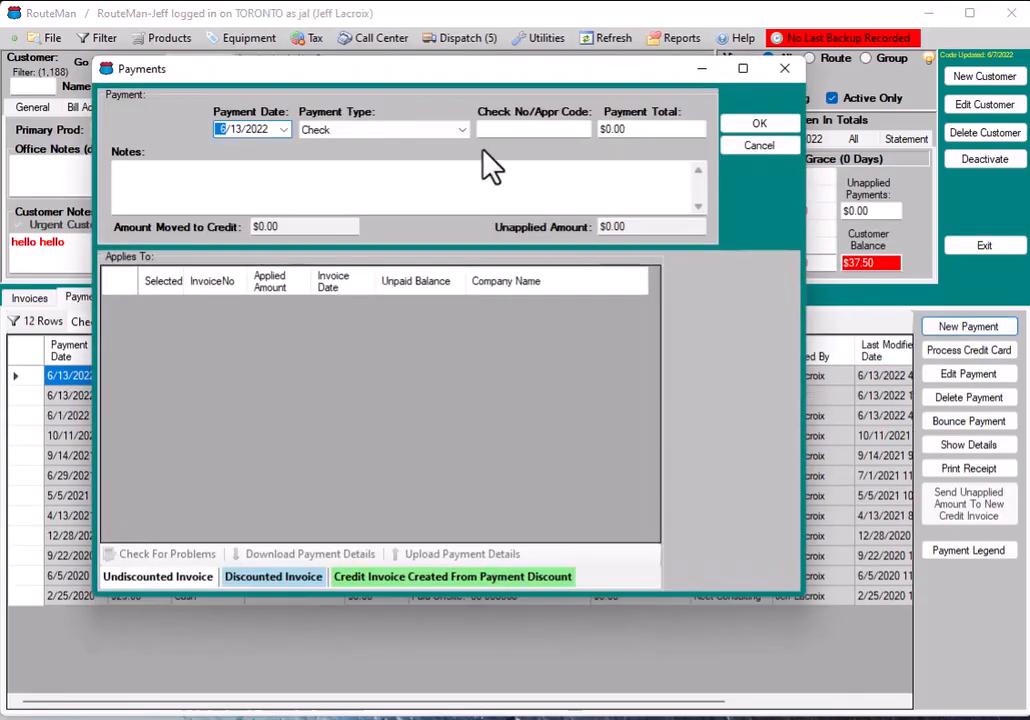
pyautogui.click(452, 135)
pyautogui.click(444, 178)
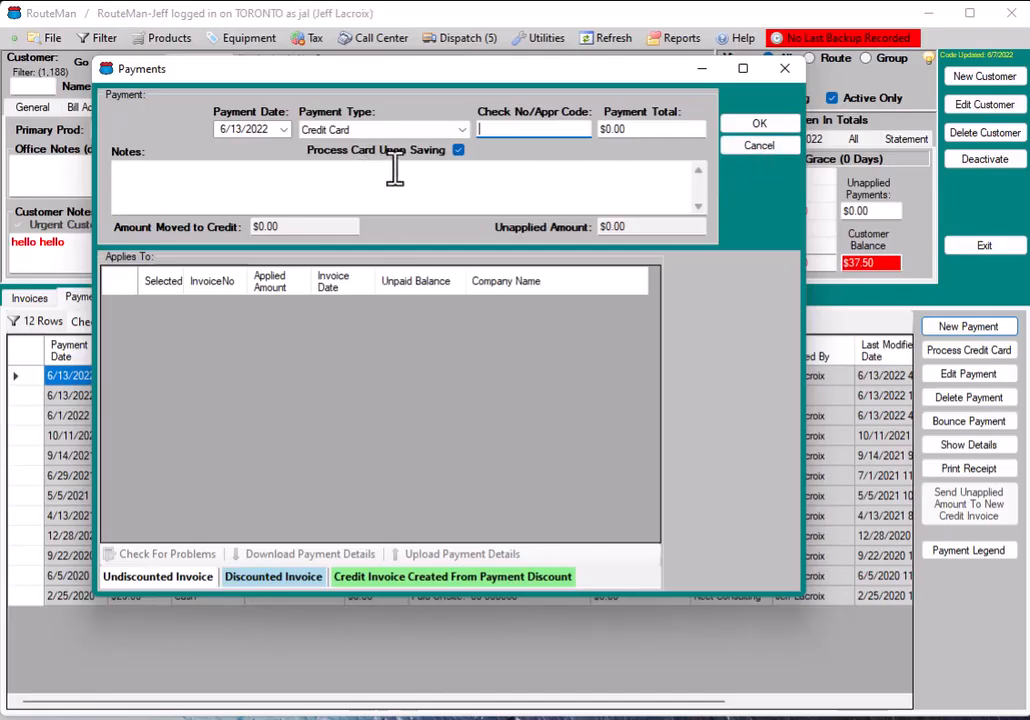
pyautogui.click(750, 148)
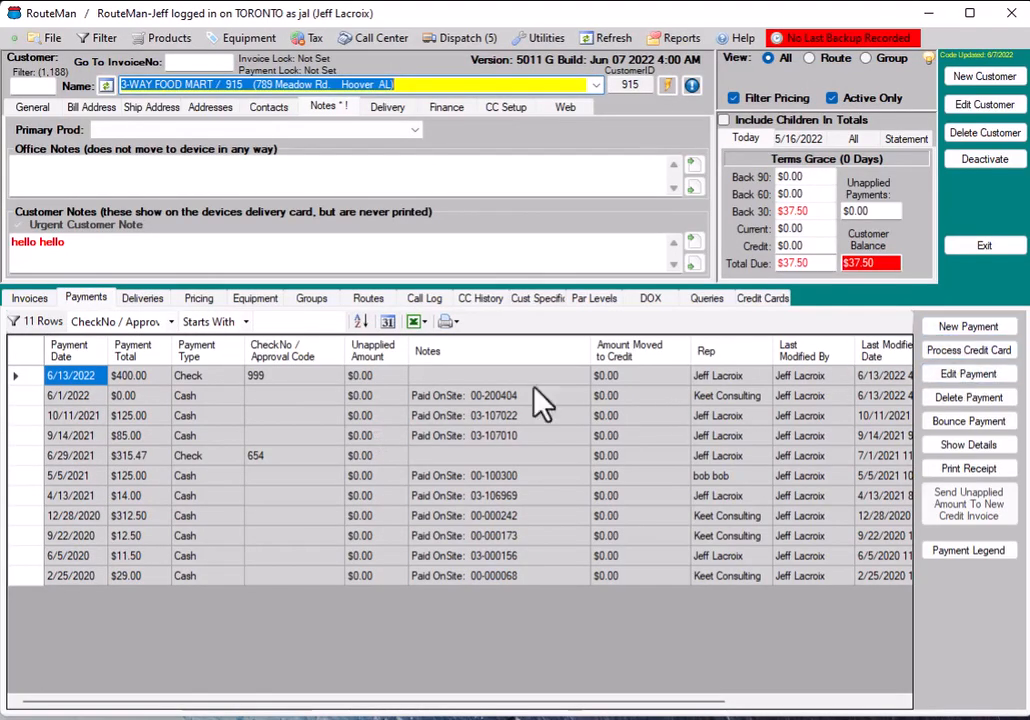
# Open the 6/13/2022 check payment for editing, and cancel without making changes.
pyautogui.click(25, 375)
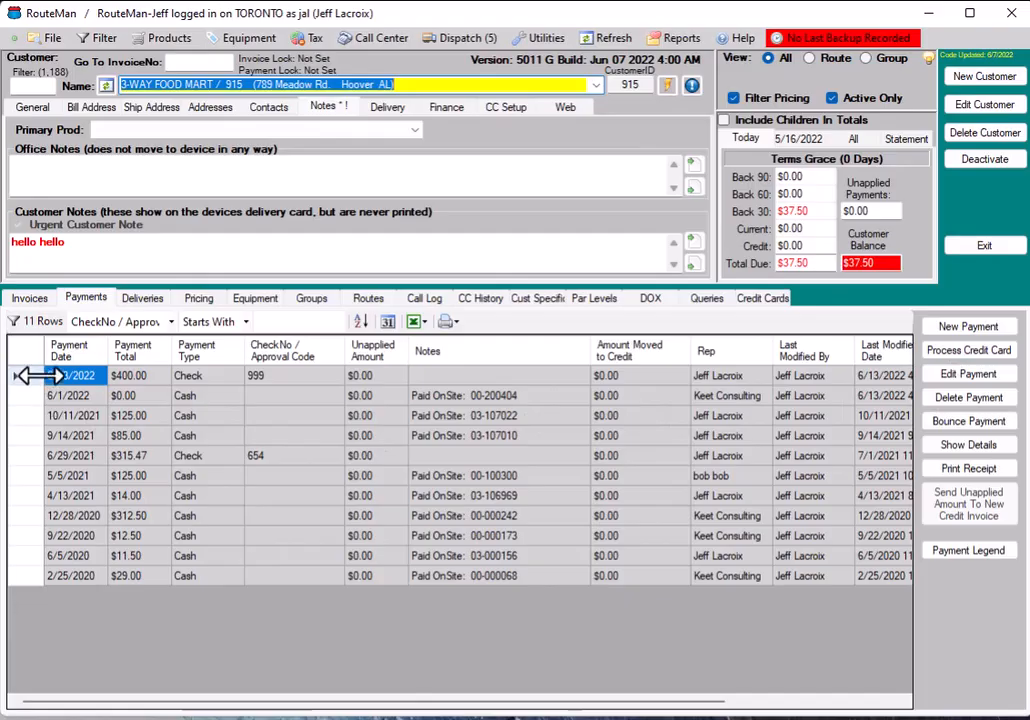
pyautogui.click(966, 378)
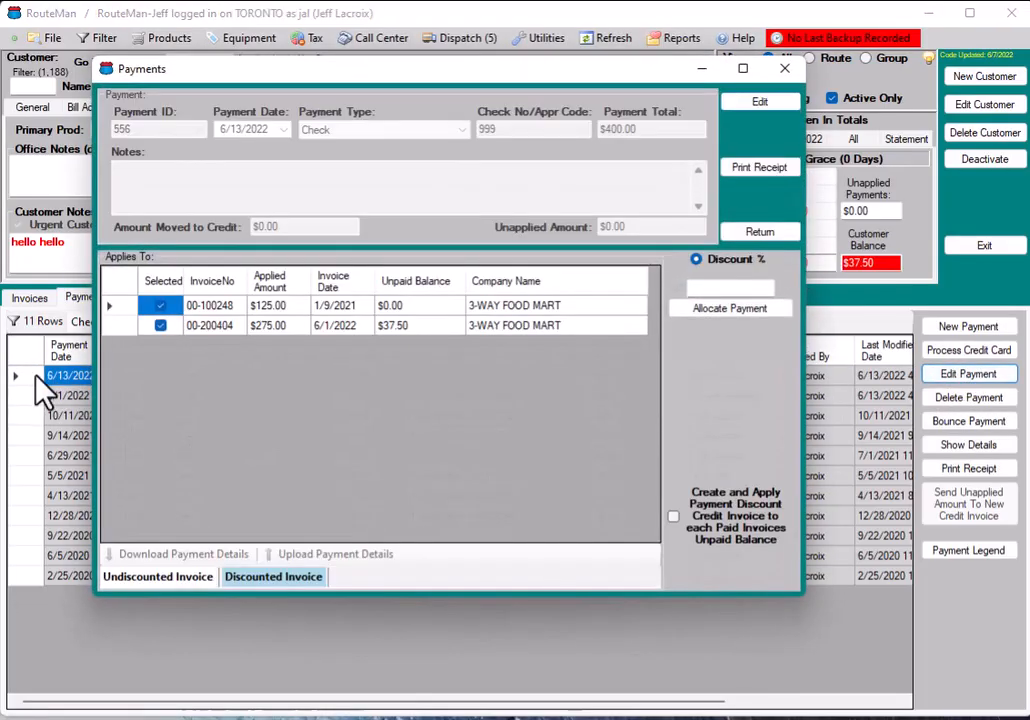
pyautogui.click(757, 103)
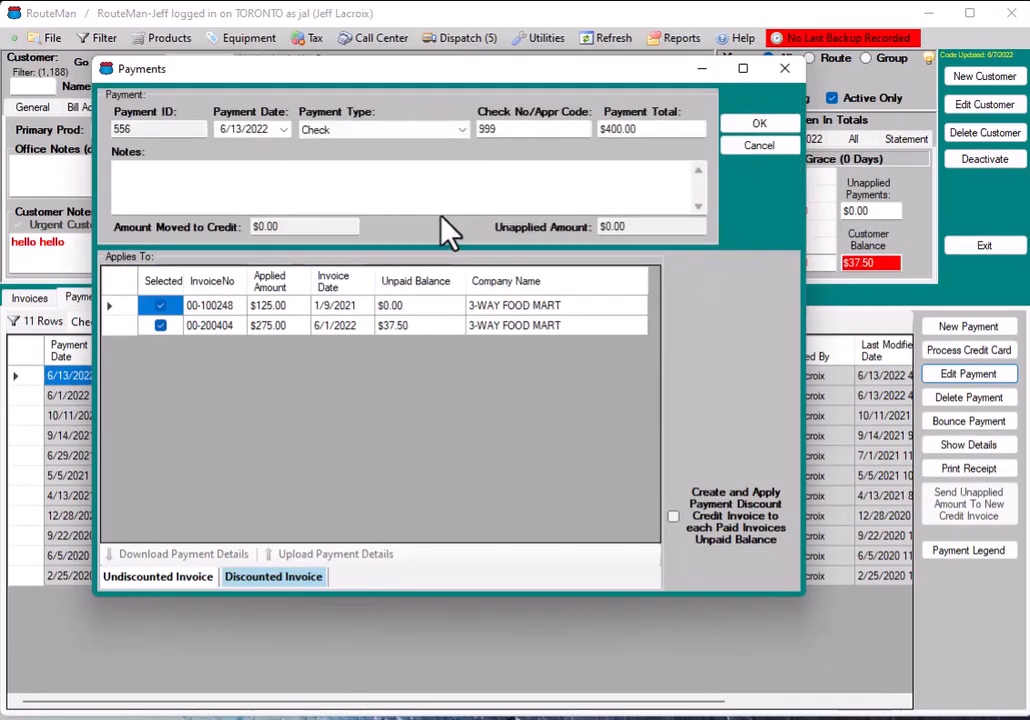
pyautogui.click(759, 145)
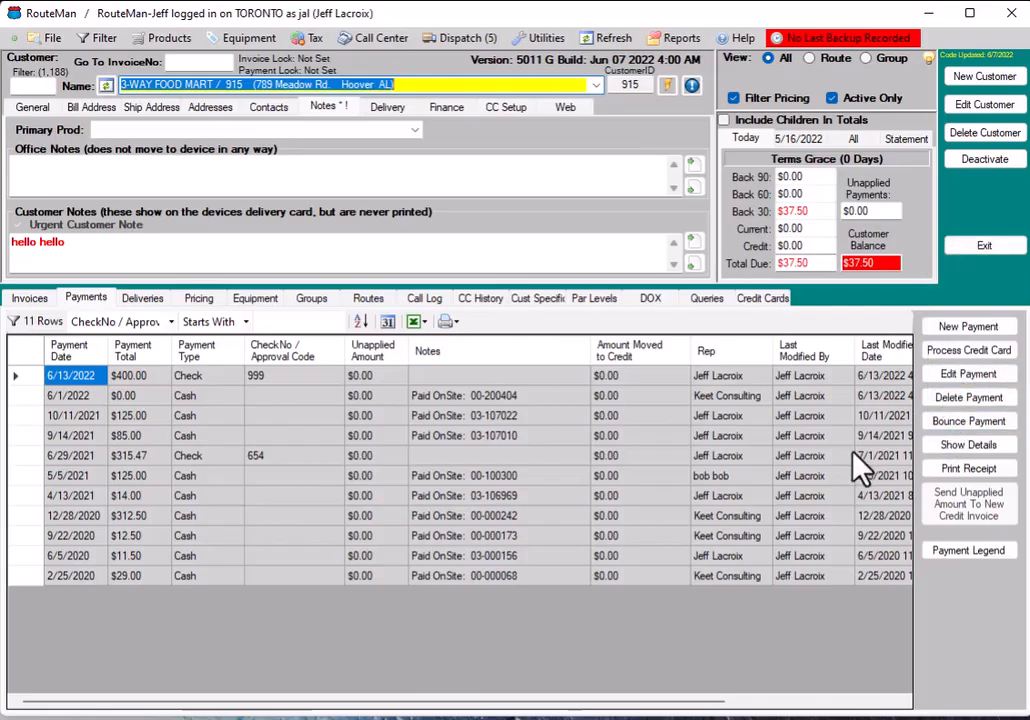
# Show the payment details and view which invoices the 6/1/2022 cash payment applies to.
pyautogui.click(970, 451)
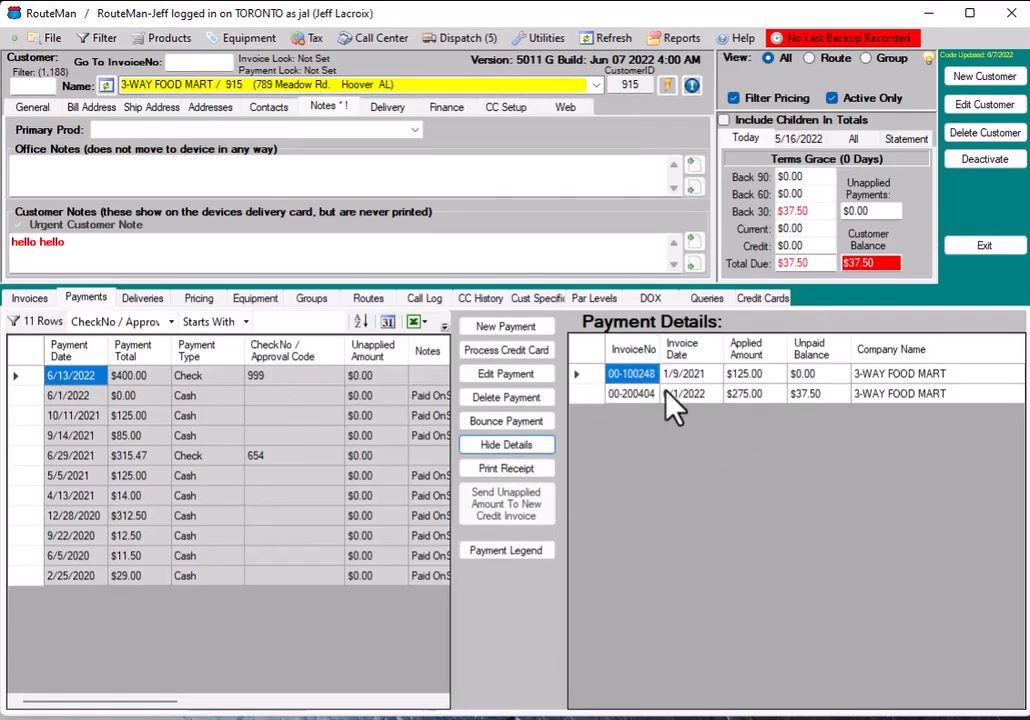
pyautogui.click(27, 398)
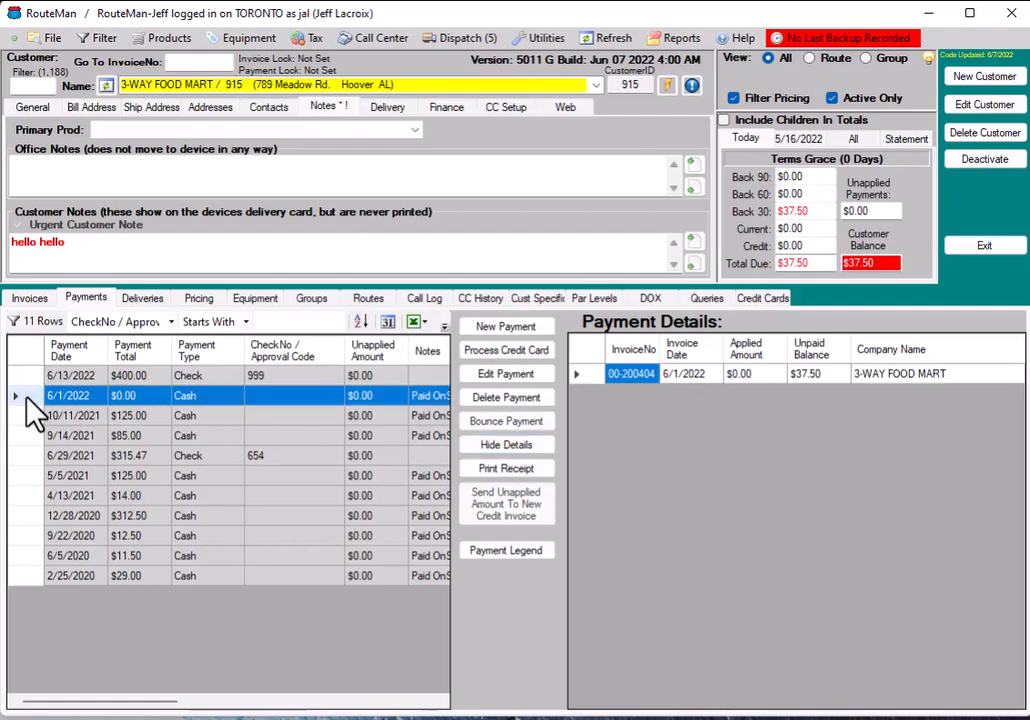
# View the 10/11/2021 cash payment's applied invoice, hide the payment details, and review that payment's printable receipt.
pyautogui.click(30, 416)
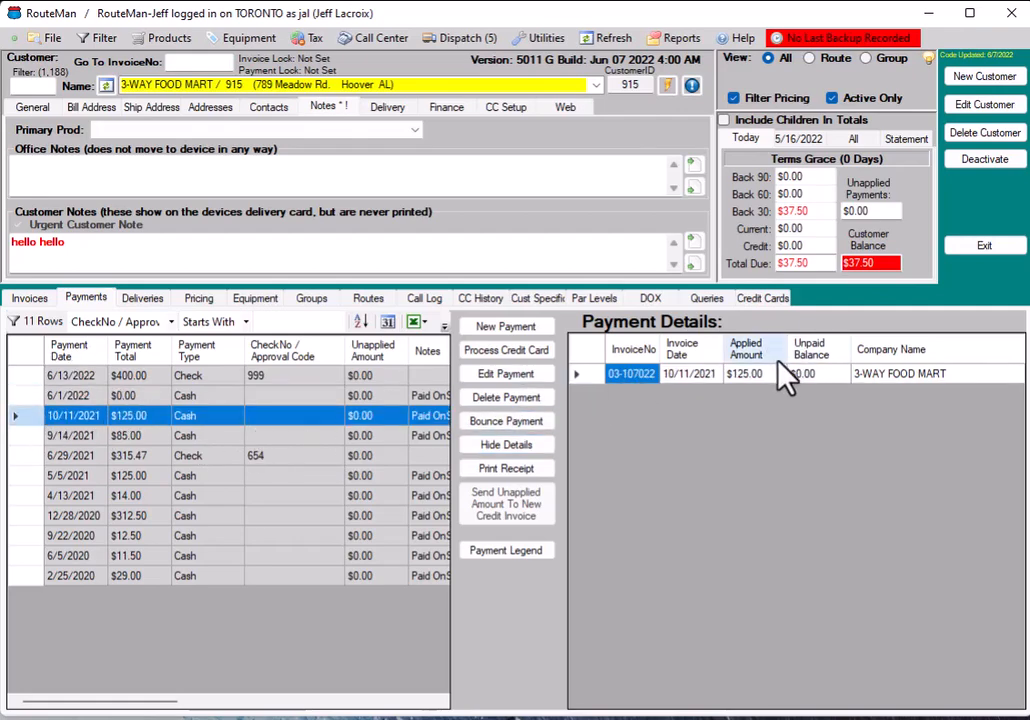
pyautogui.click(524, 447)
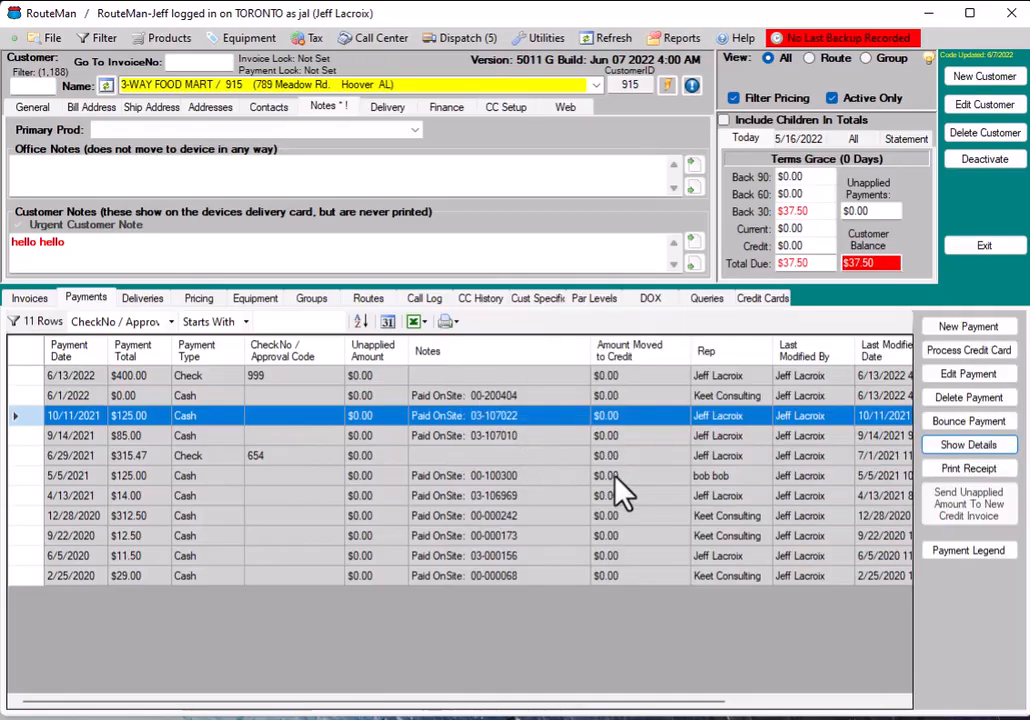
pyautogui.click(969, 469)
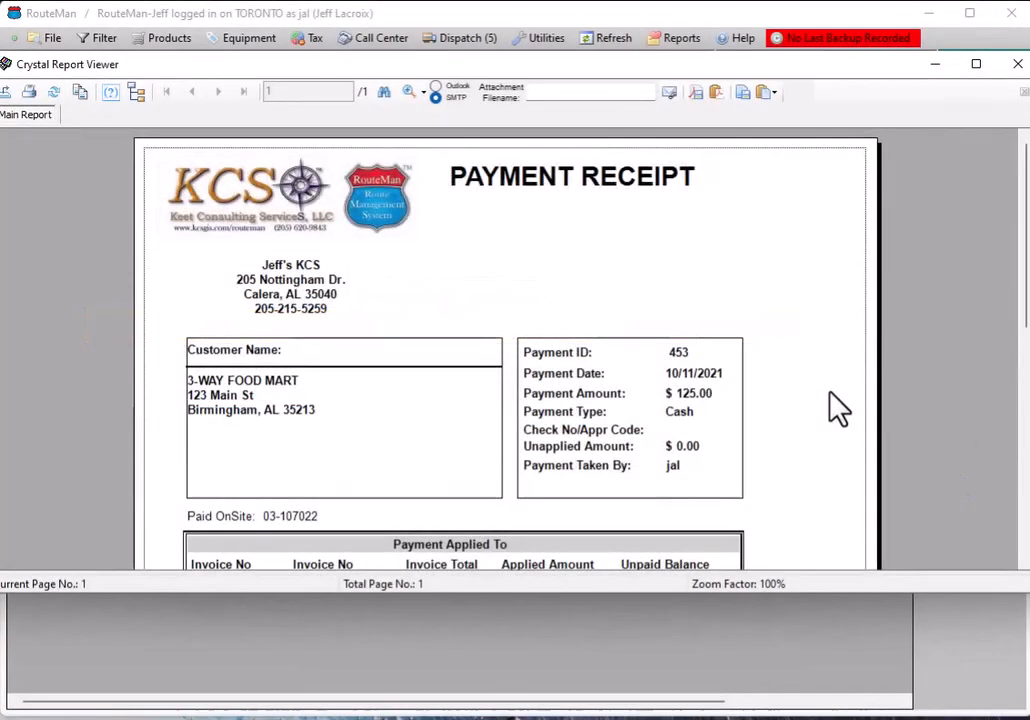
pyautogui.scroll(-8, 834, 410)
pyautogui.scroll(4, 833, 418)
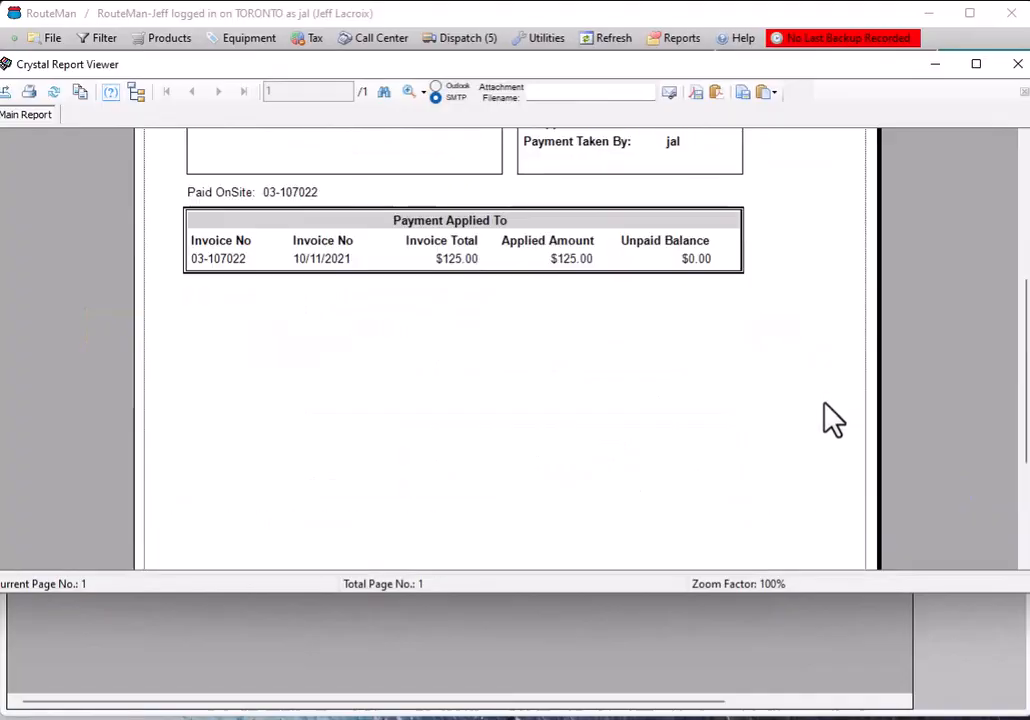
pyautogui.scroll(3, 834, 420)
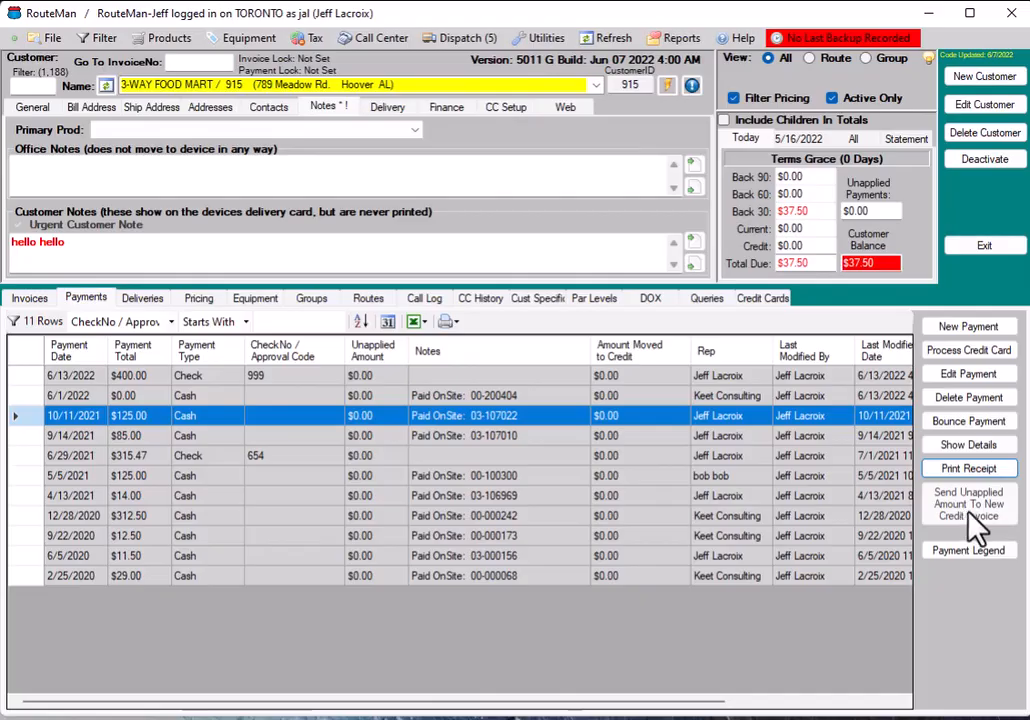
# Return to the customer's invoices, review the invoice color legend, and close it.
pyautogui.click(30, 298)
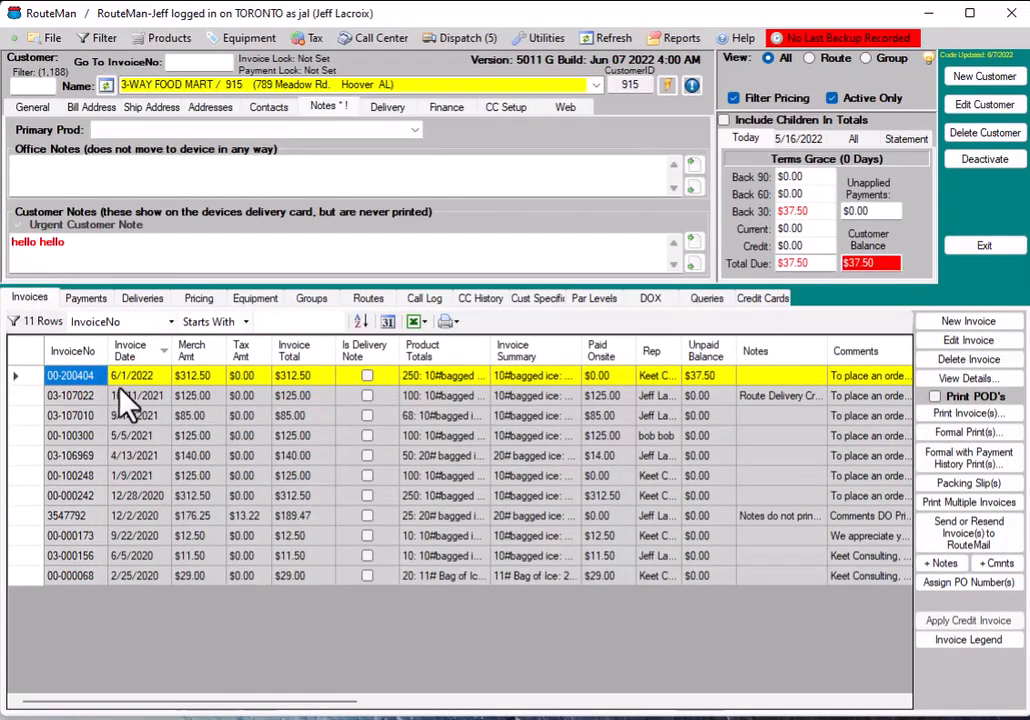
pyautogui.click(980, 645)
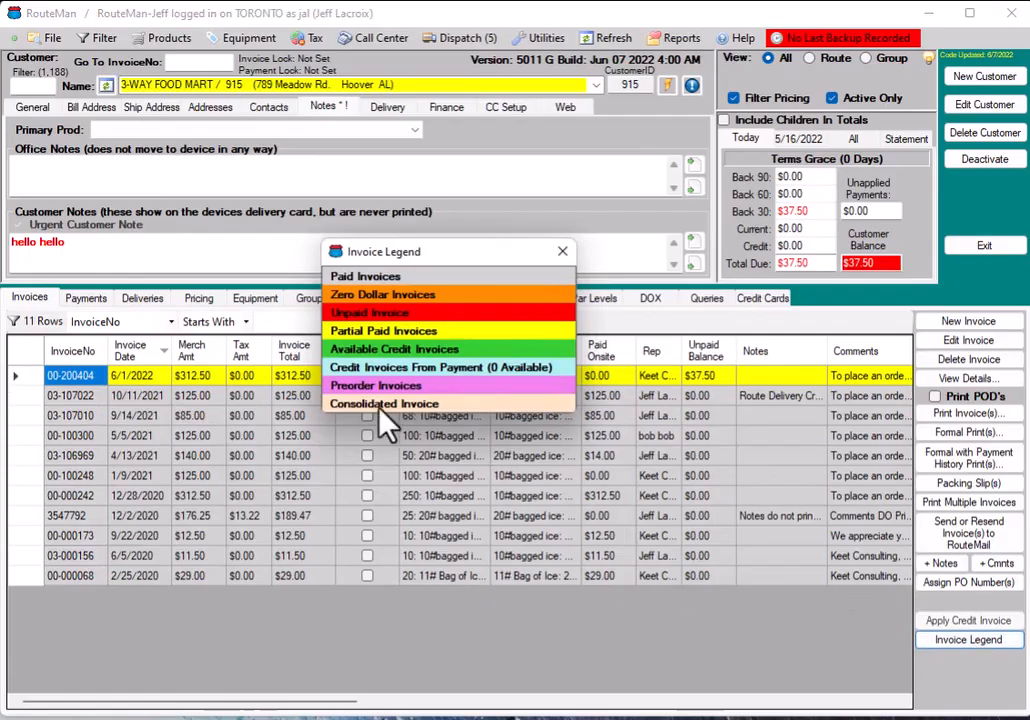
pyautogui.click(562, 252)
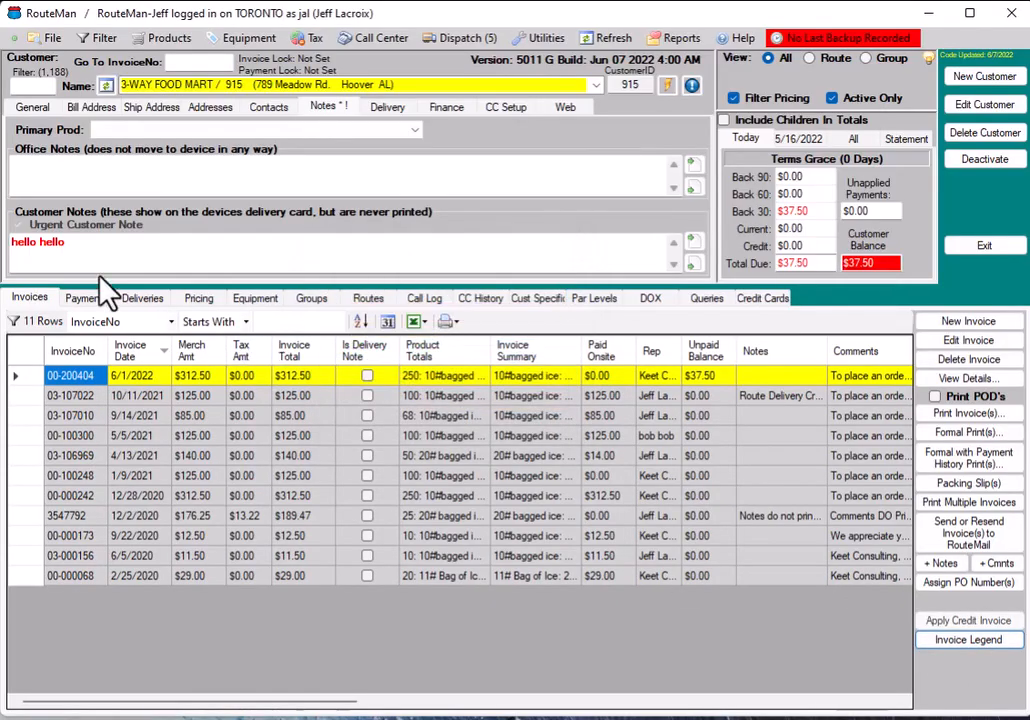